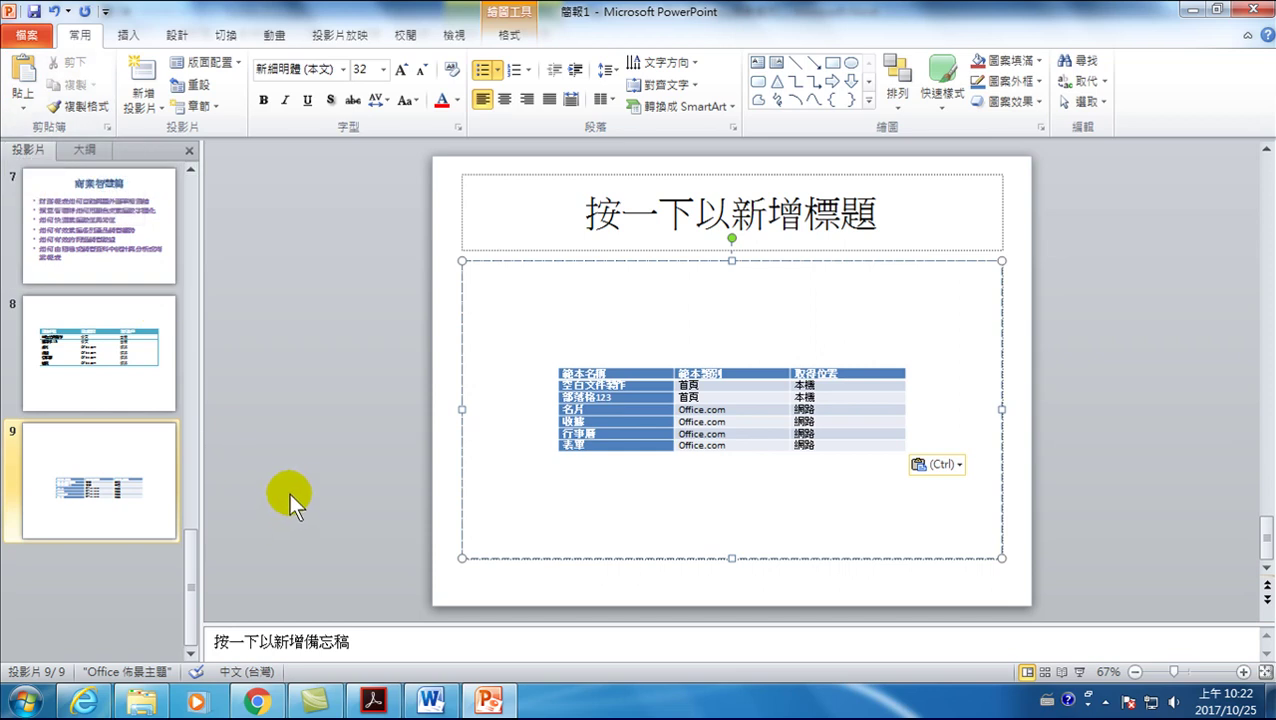
Bring the Word document Office 2010 Tips 四十招.docx in front of PowerPoint.
click(429, 698)
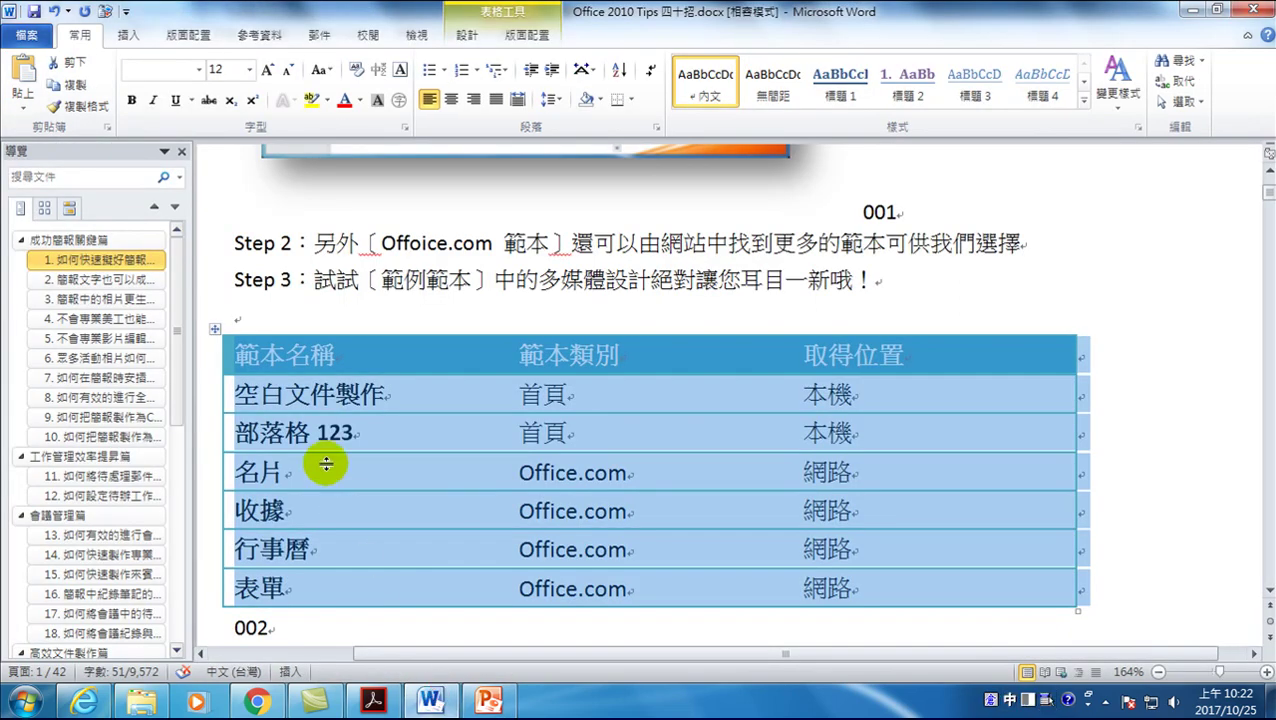
Apply the 標題 1 style to the Step 1 screenshot's paragraph.
scroll(326, 463, up, 3)
scroll(356, 399, up, 4)
scroll(470, 487, down, 3)
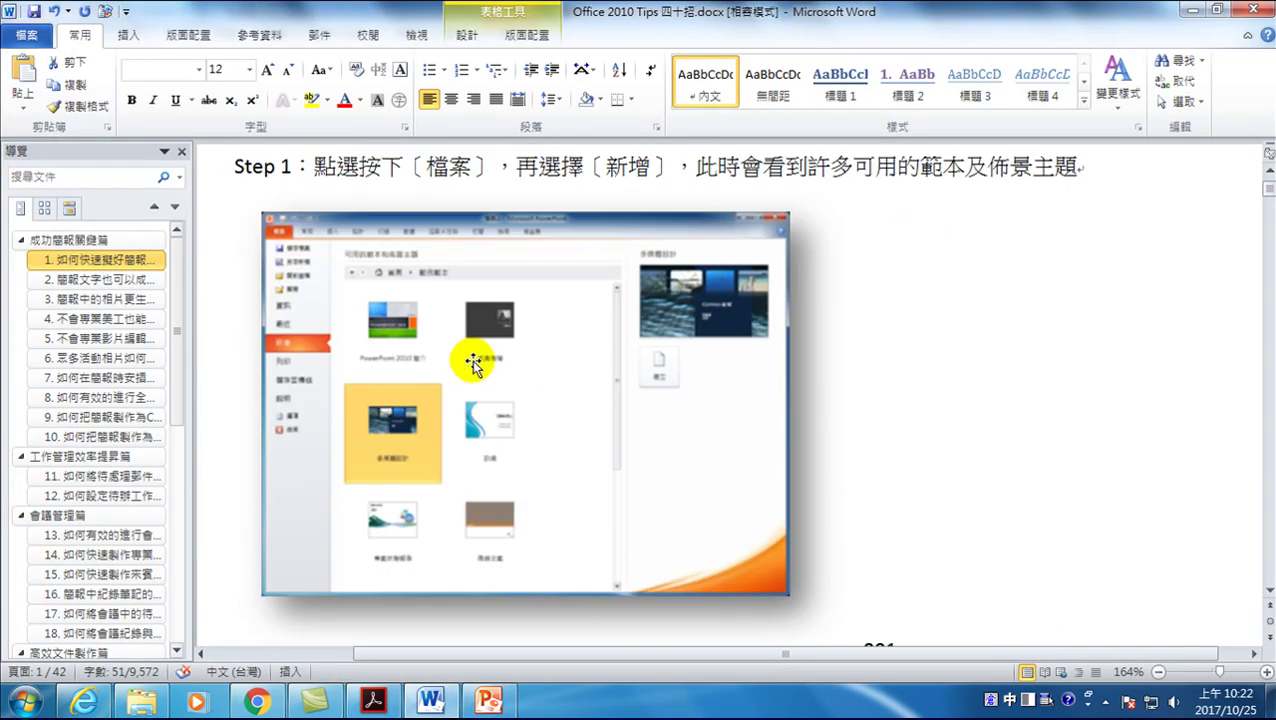
click(530, 342)
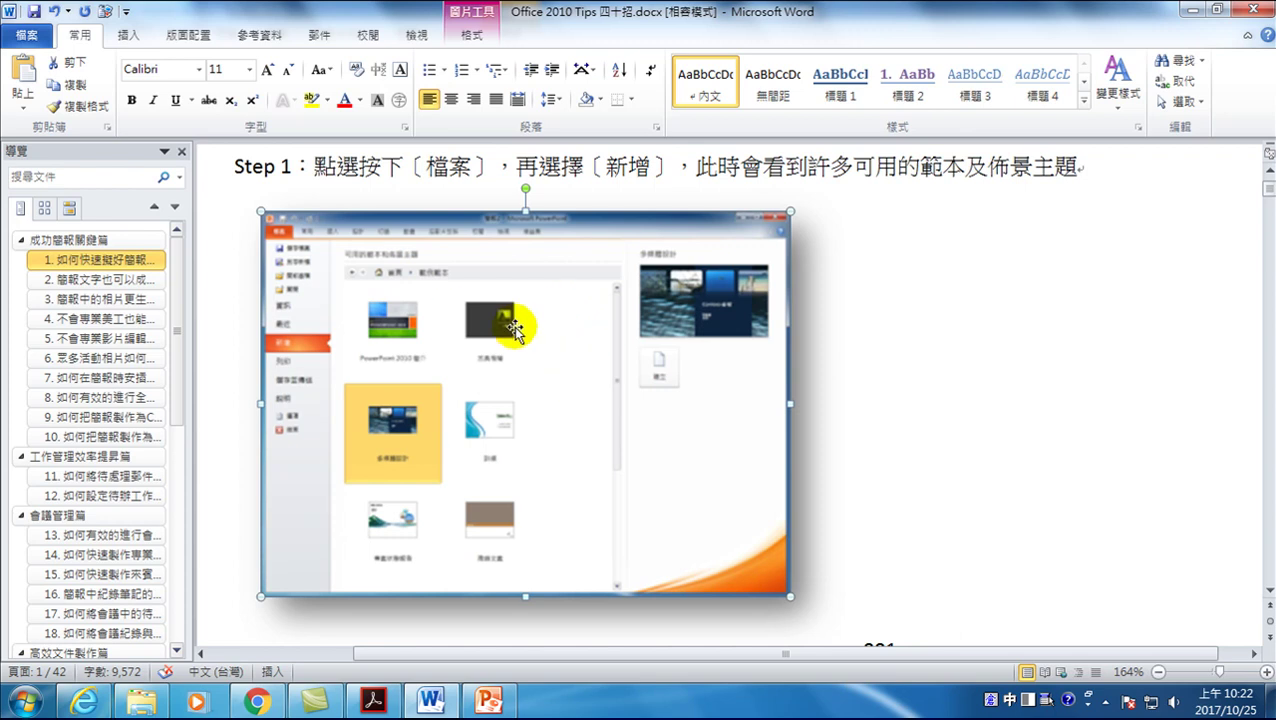
click(838, 88)
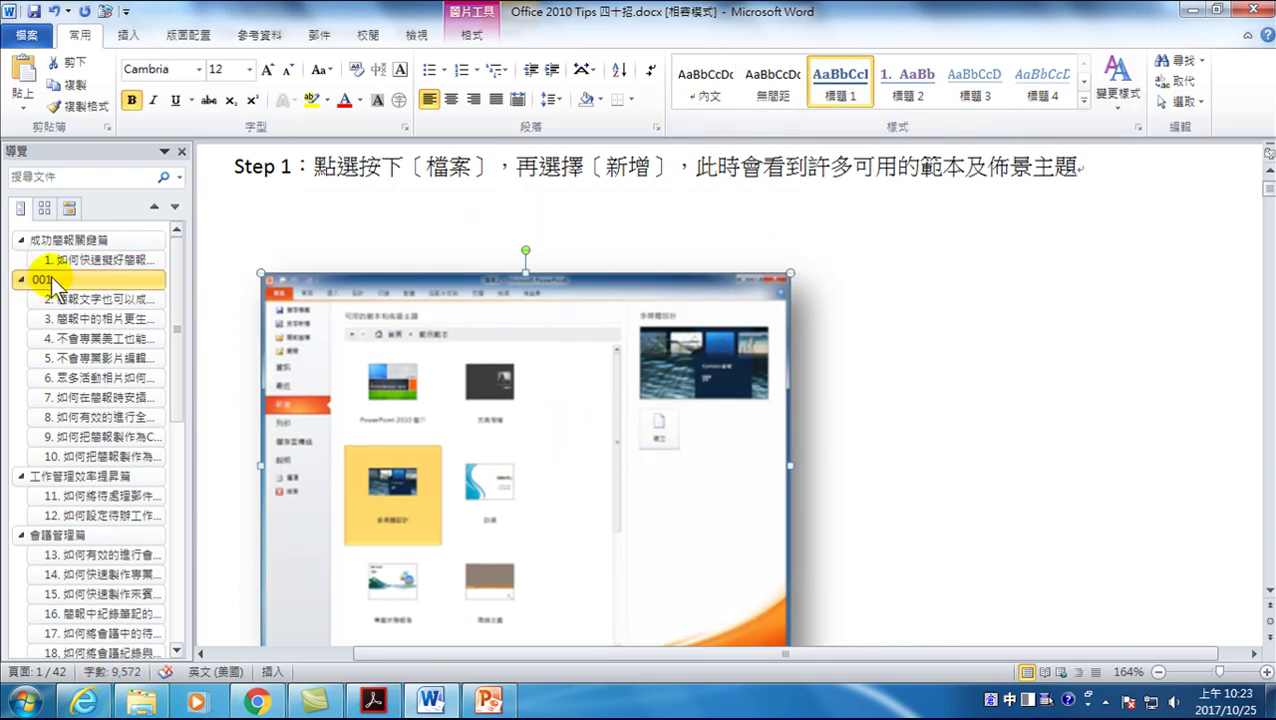
Make the next page's PowerPoint screenshot a 標題 1 entry, then send the outline to PowerPoint.
scroll(541, 365, down, 5)
scroll(498, 468, down, 3)
scroll(523, 284, down, 4)
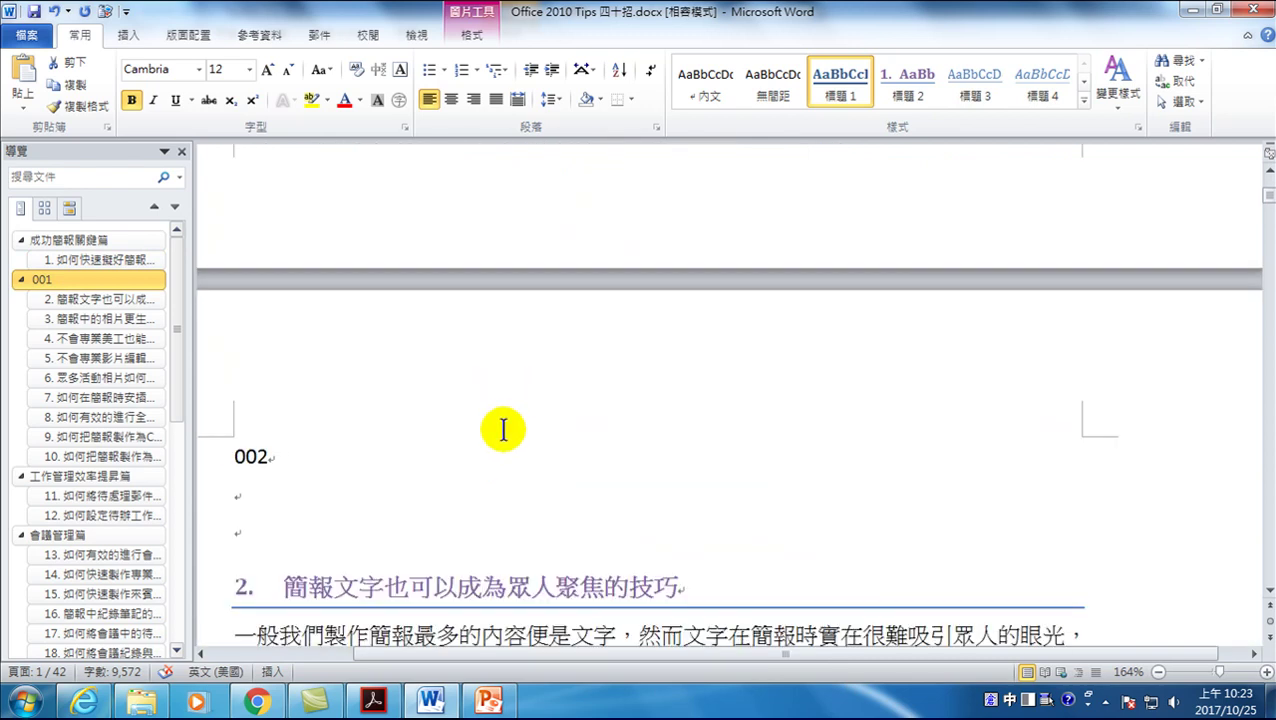
scroll(501, 430, down, 4)
click(488, 330)
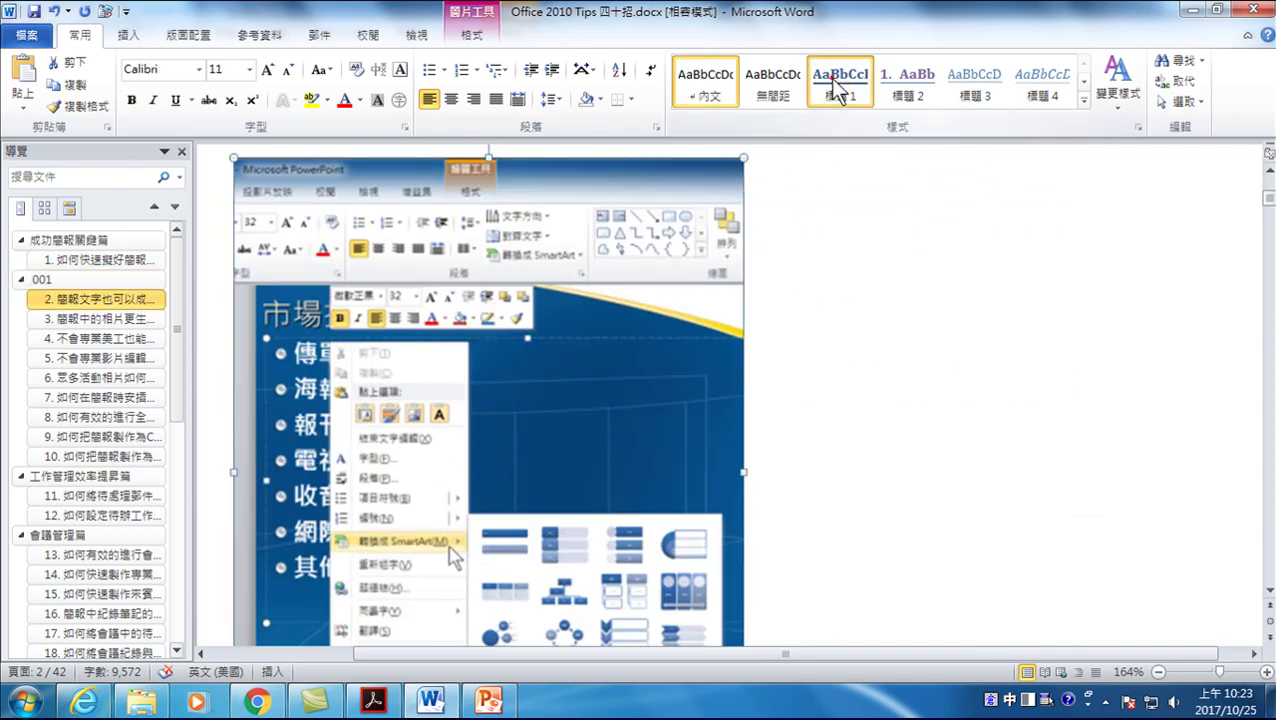
click(838, 85)
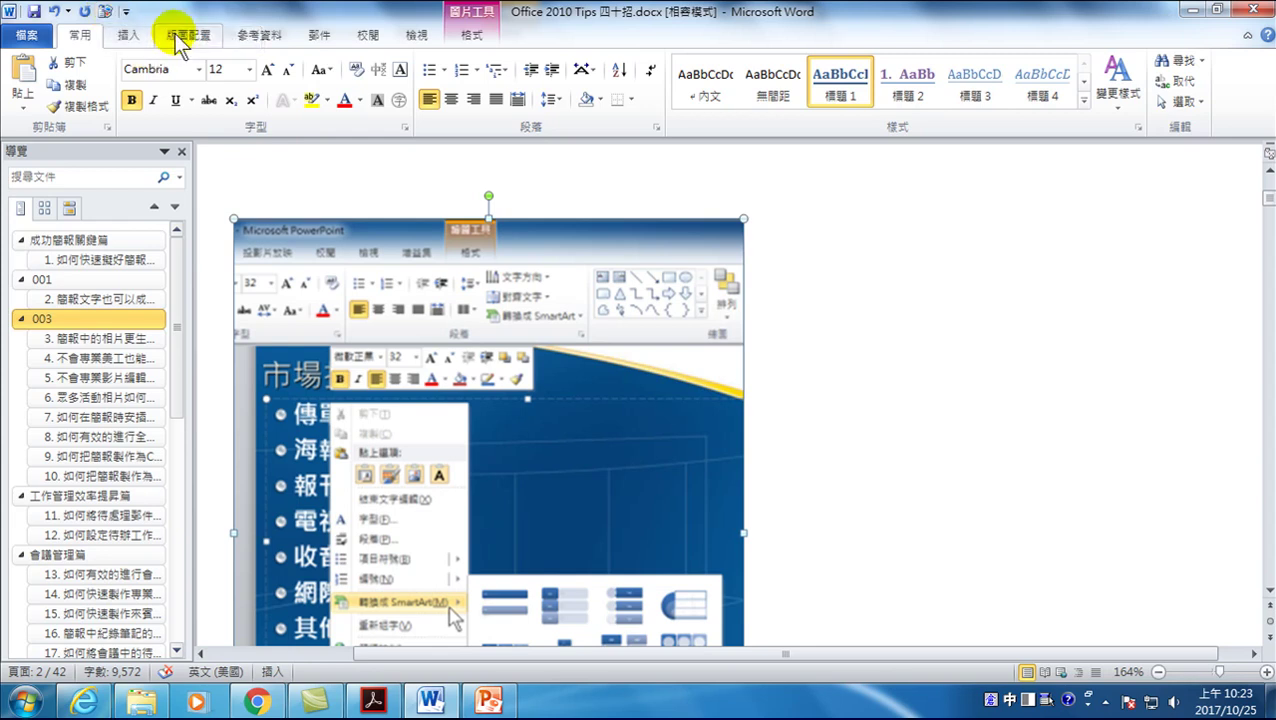
click(104, 14)
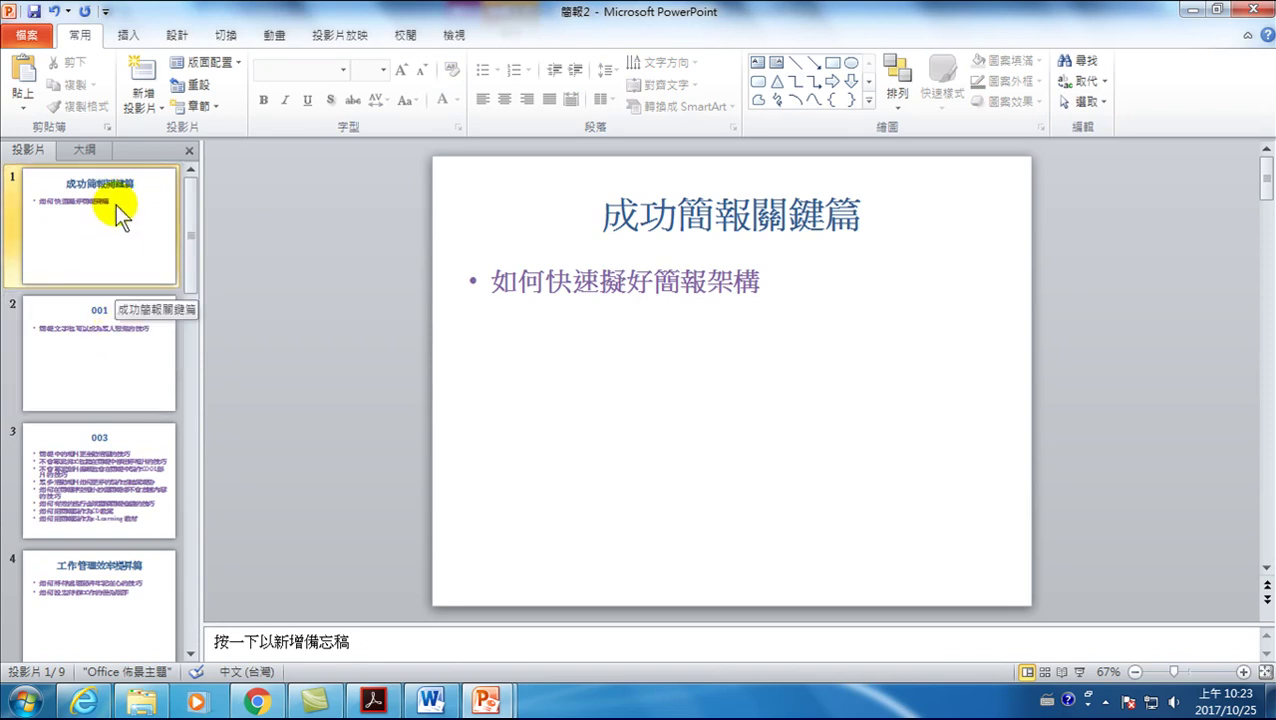
Check generated slide 2 (001) and slide 3 (003, eight bullets) in the Slides pane.
click(94, 341)
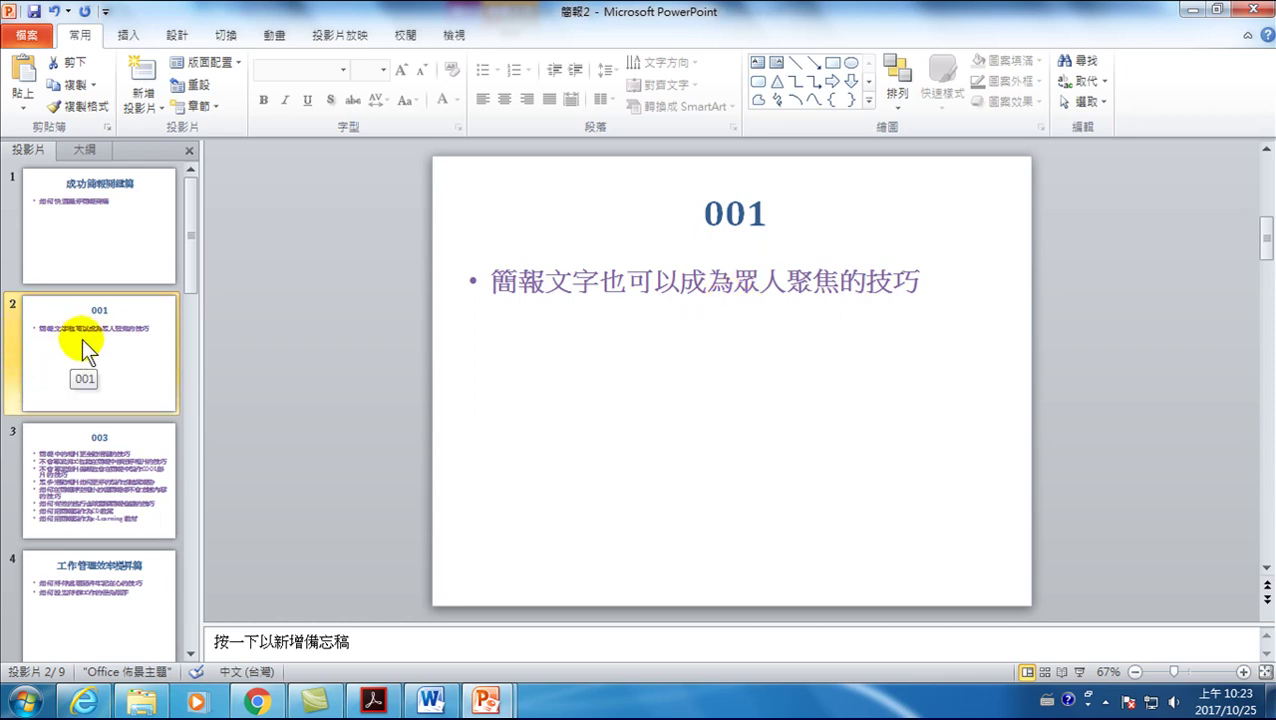
scroll(135, 382, down, 3)
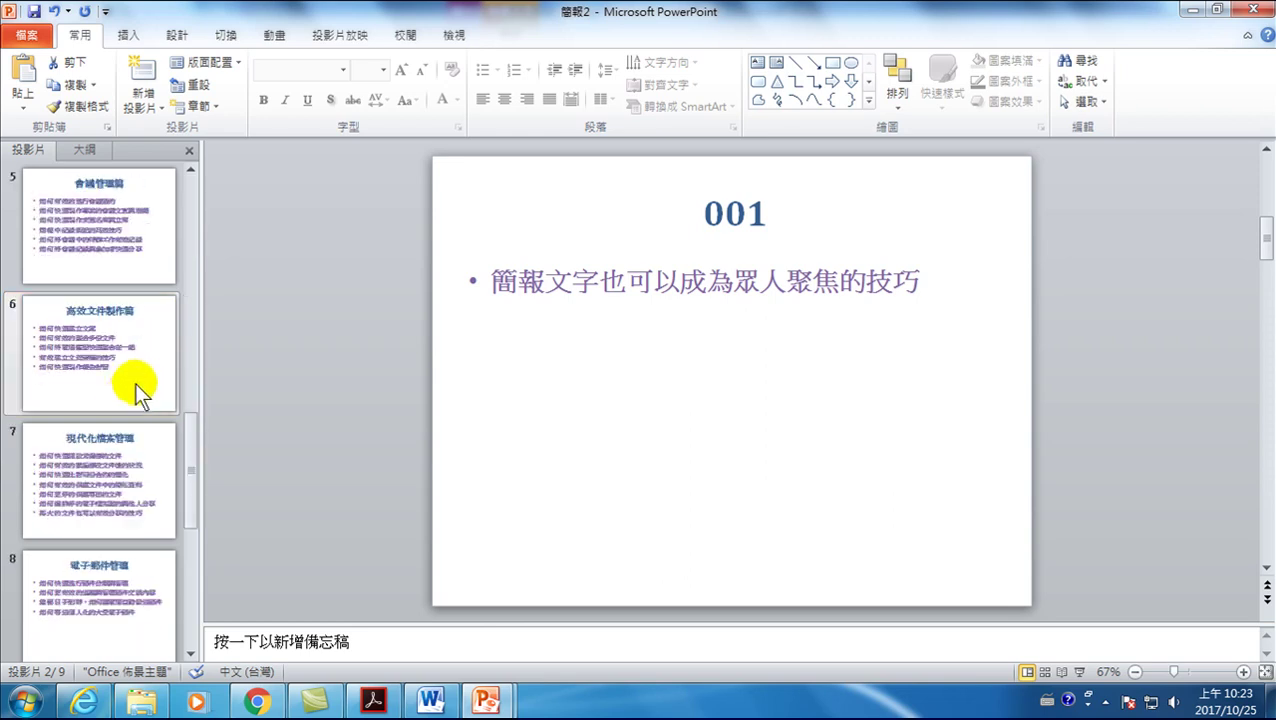
scroll(120, 411, down, 3)
scroll(100, 369, up, 5)
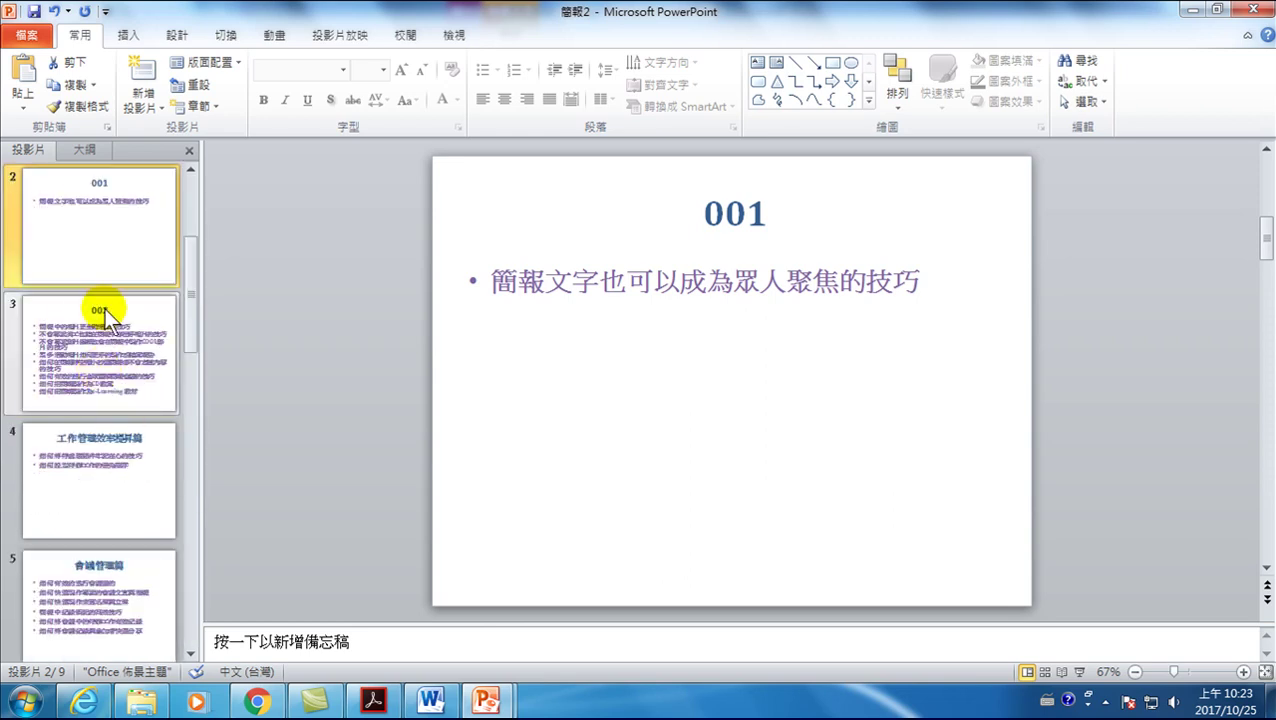
click(105, 359)
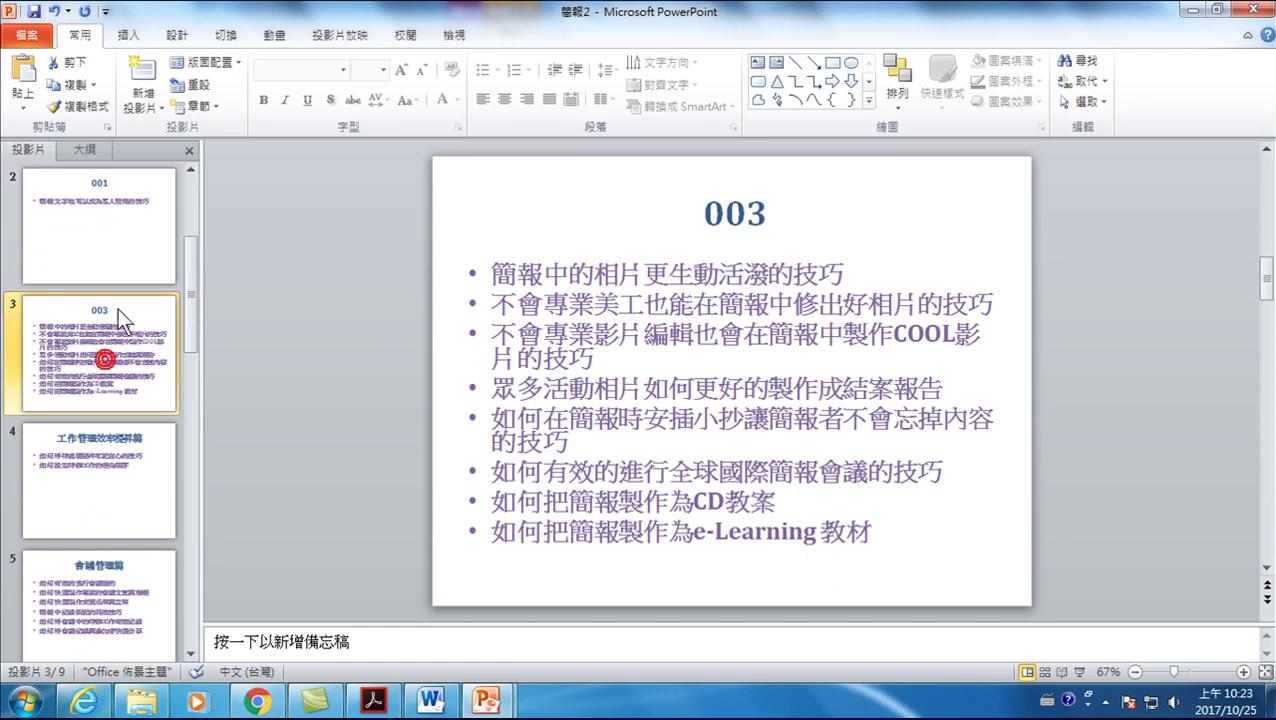
click(122, 33)
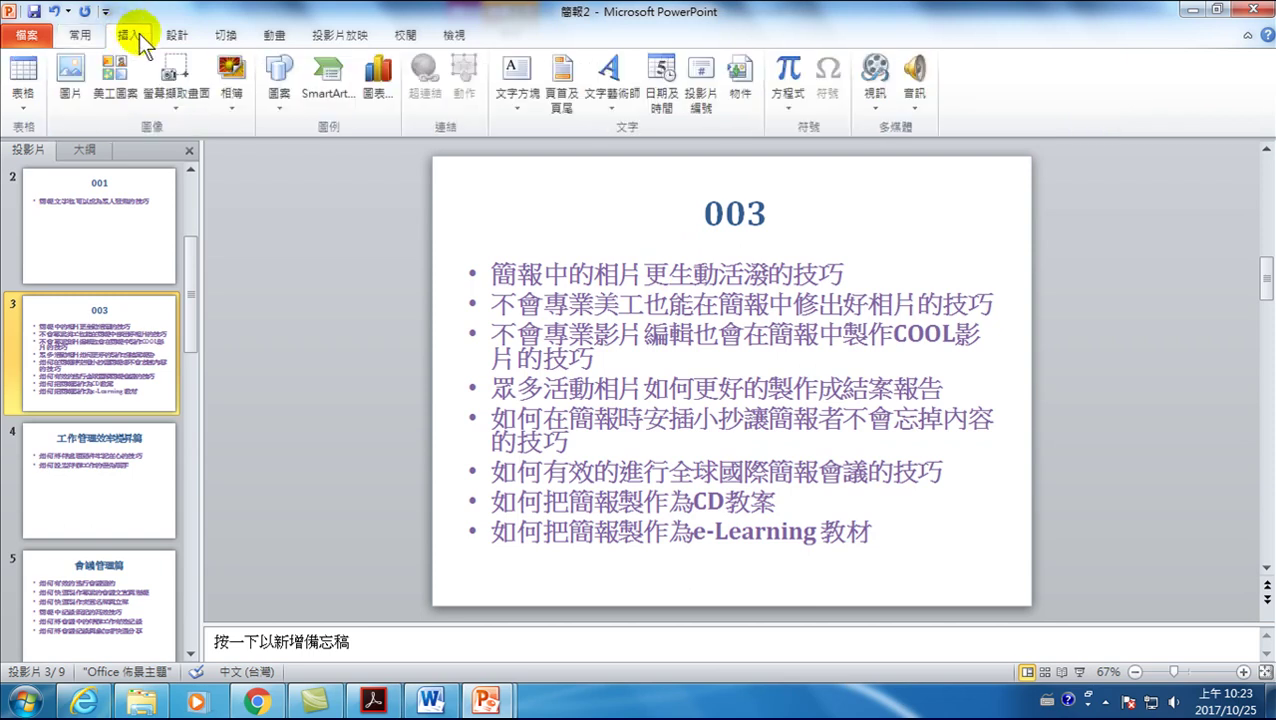
Create a photo album from the first four pictures in 範例圖片, from Chrysanthemum through Jellyfish.
click(238, 84)
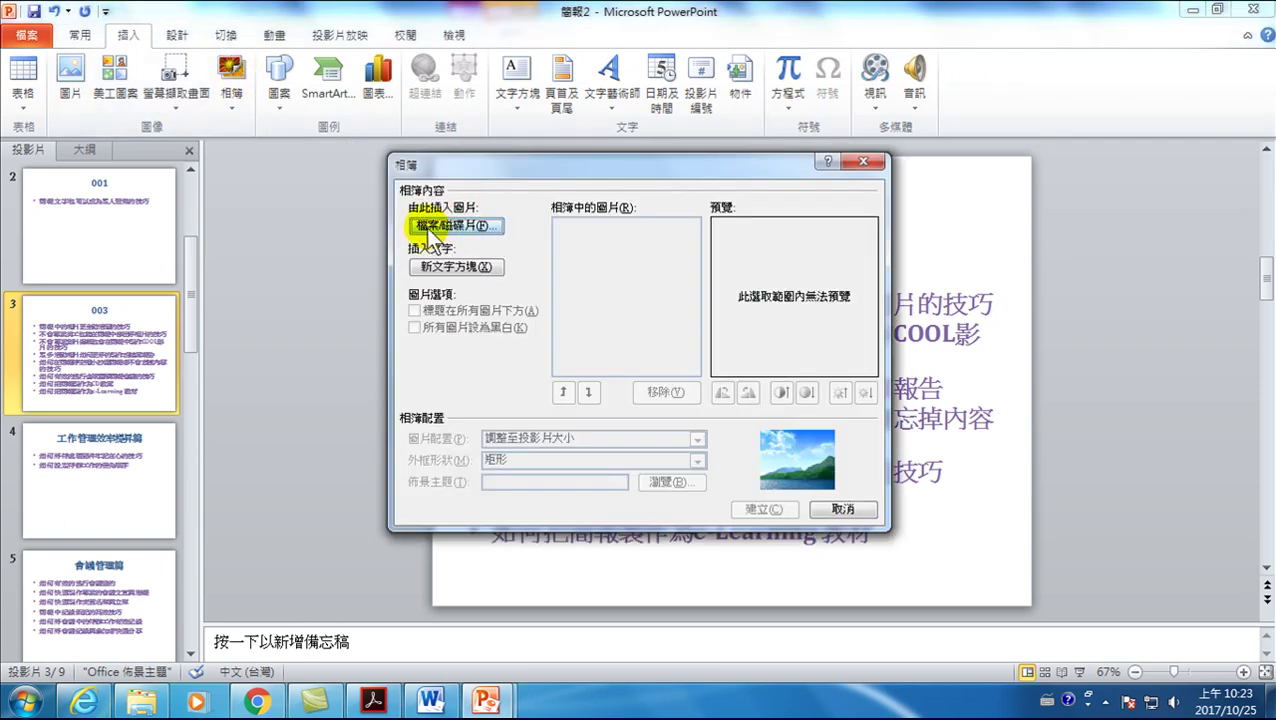
click(462, 226)
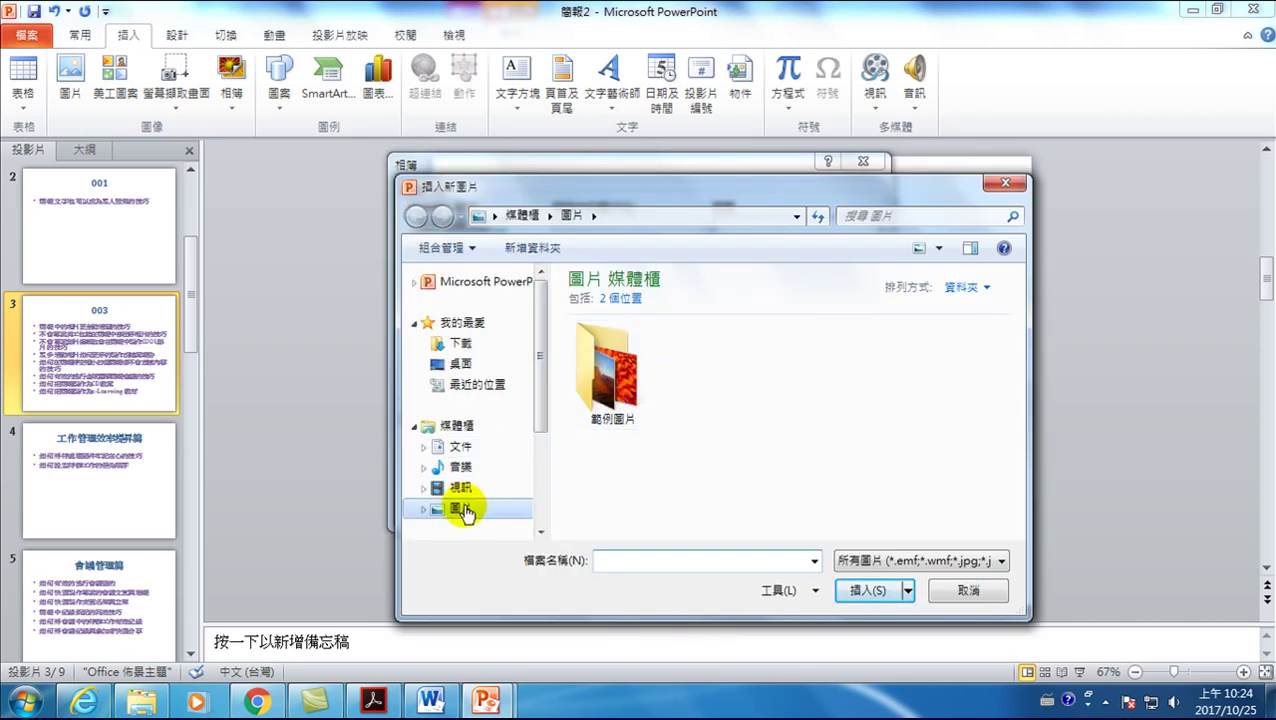
click(458, 509)
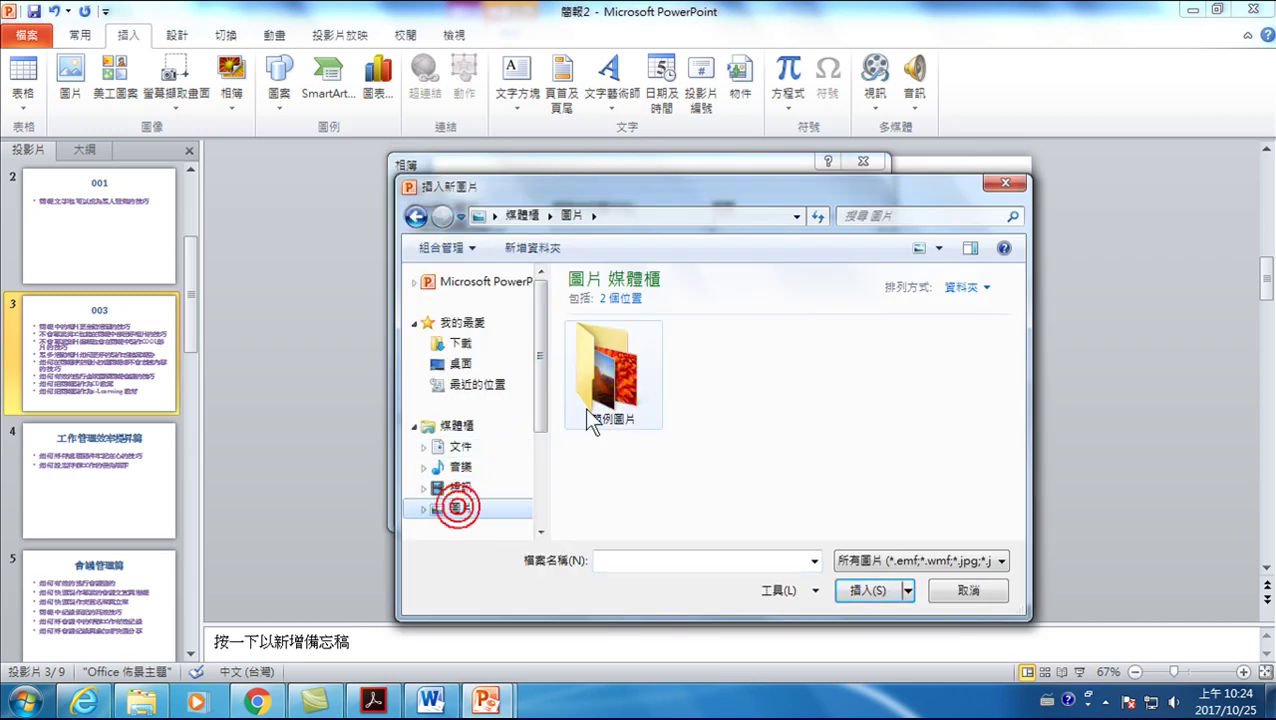
double_click(590, 412)
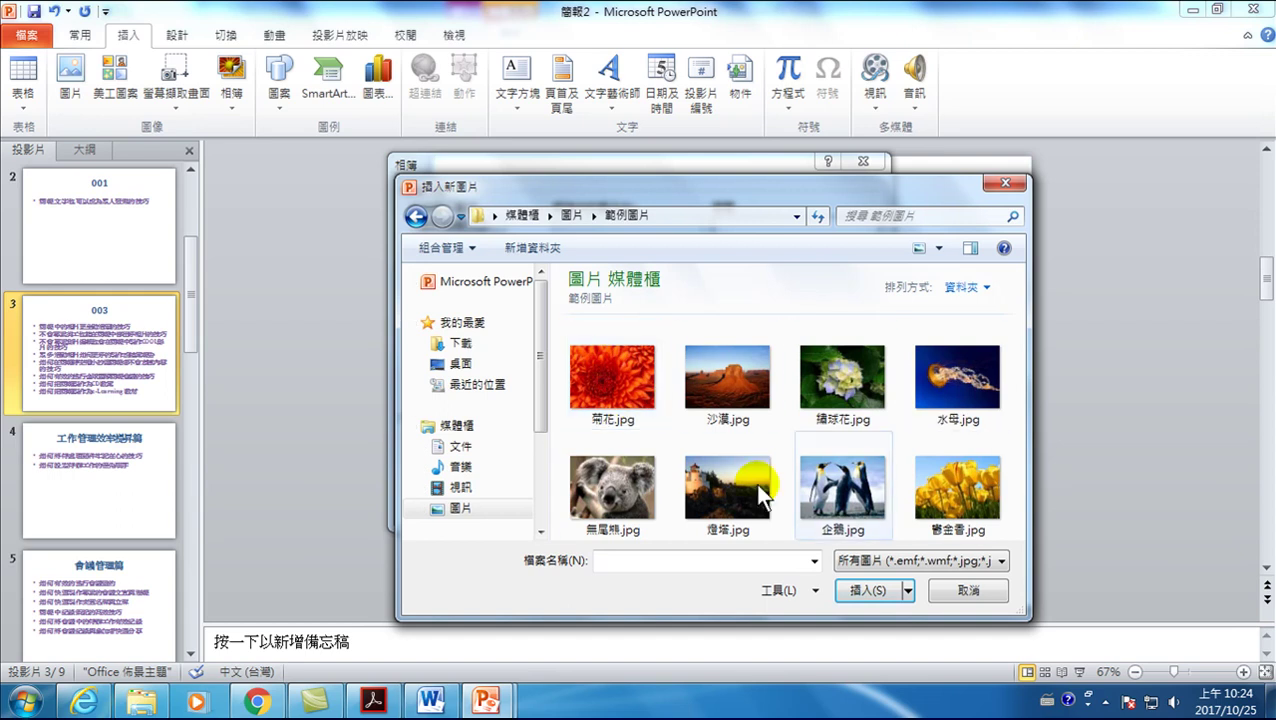
click(615, 384)
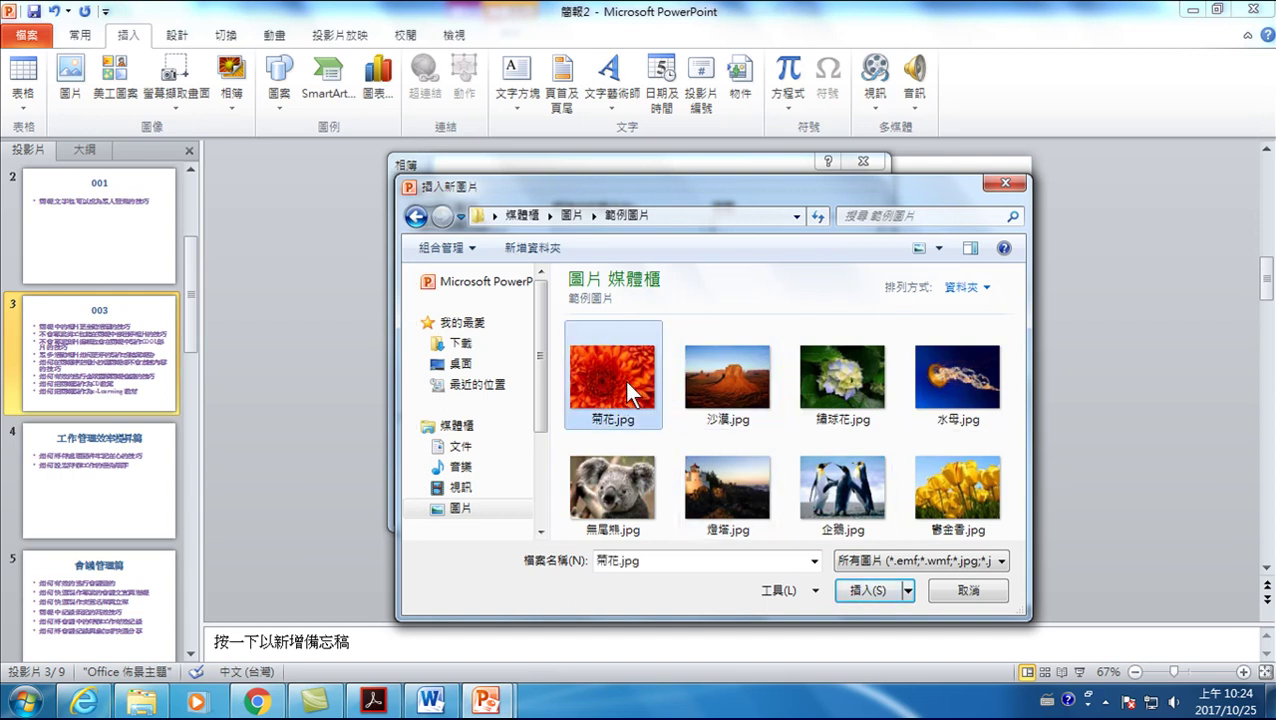
shift+click(946, 376)
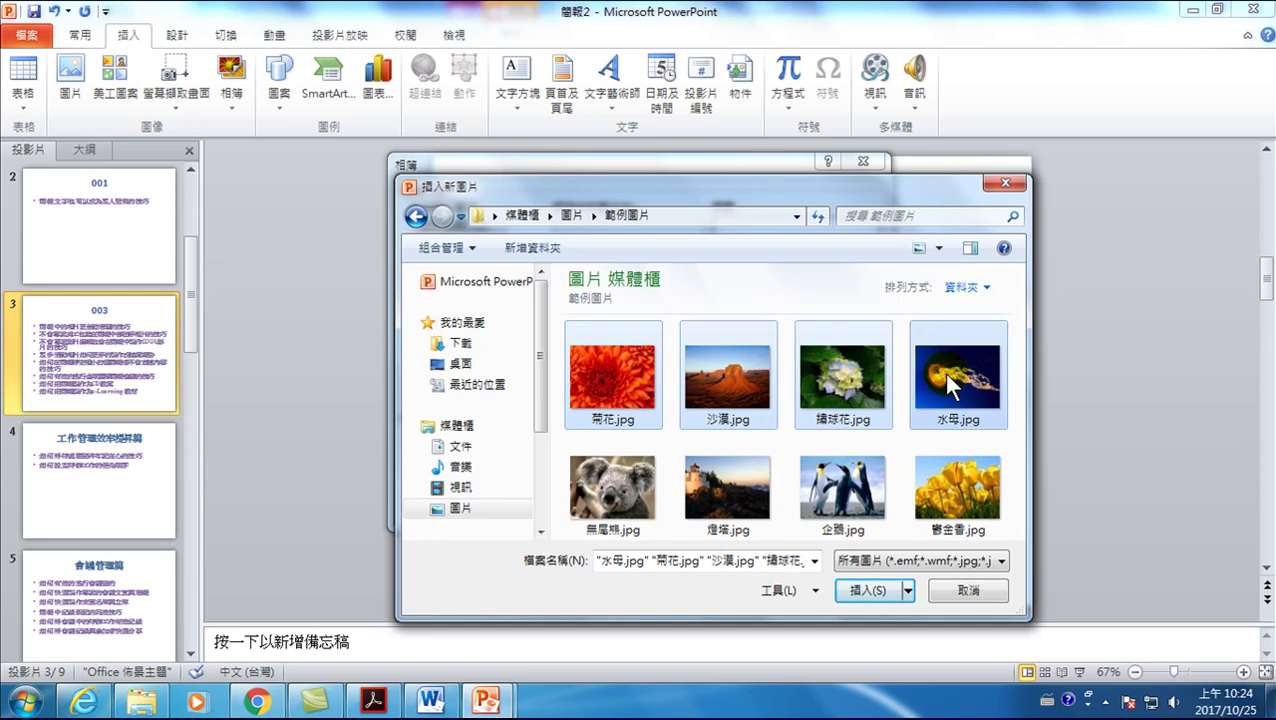
click(867, 590)
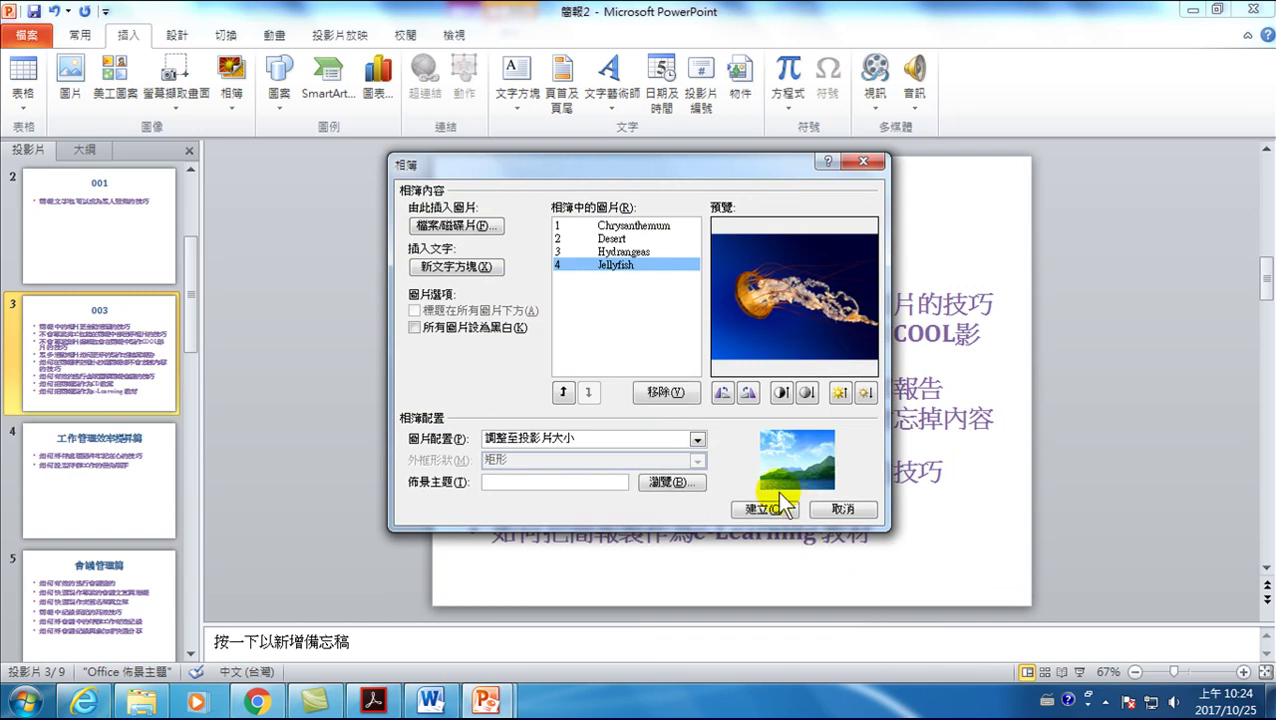
click(763, 509)
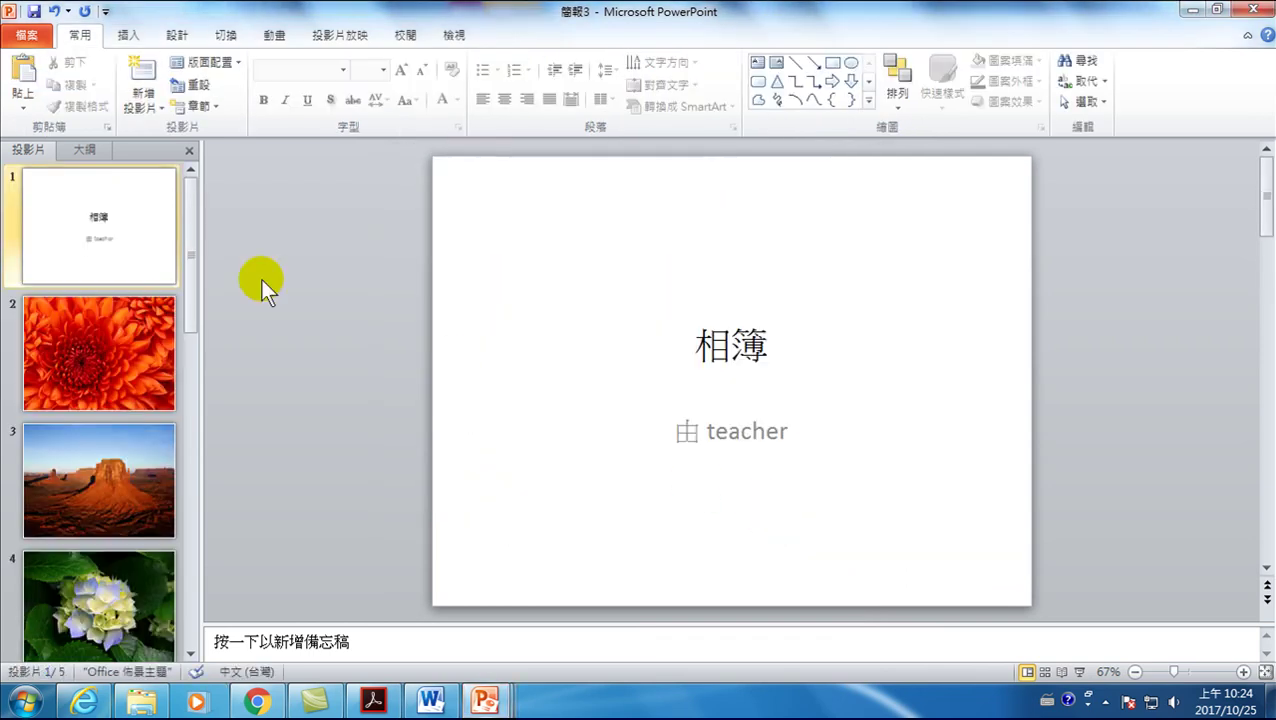
Step through the chrysanthemum and desert slides to slide 5, the jellyfish picture.
click(125, 330)
click(112, 503)
scroll(110, 494, down, 2)
click(110, 484)
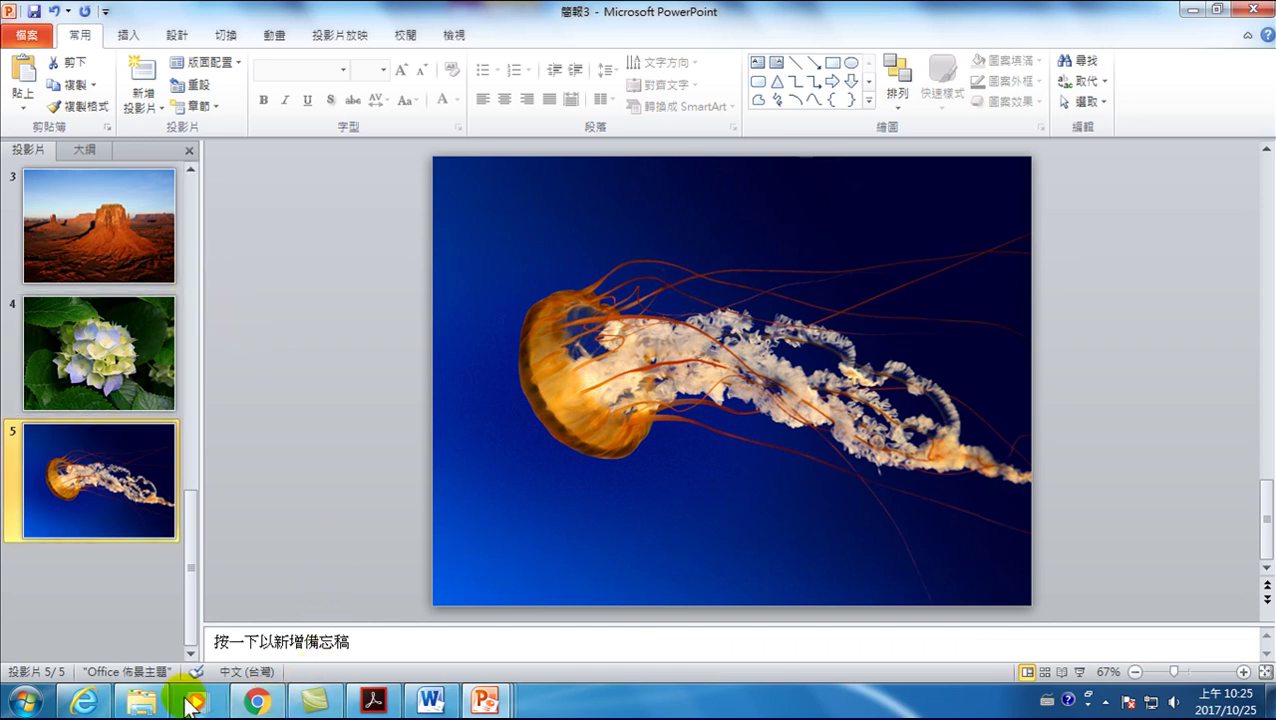
Return to the Word tips document and place the cursor in the 成功簡報關鍵篇 heading.
click(141, 702)
click(432, 702)
scroll(397, 390, up, 5)
scroll(397, 390, up, 5)
scroll(397, 390, up, 5)
scroll(397, 390, up, 5)
scroll(397, 390, up, 10)
scroll(427, 276, up, 5)
click(336, 310)
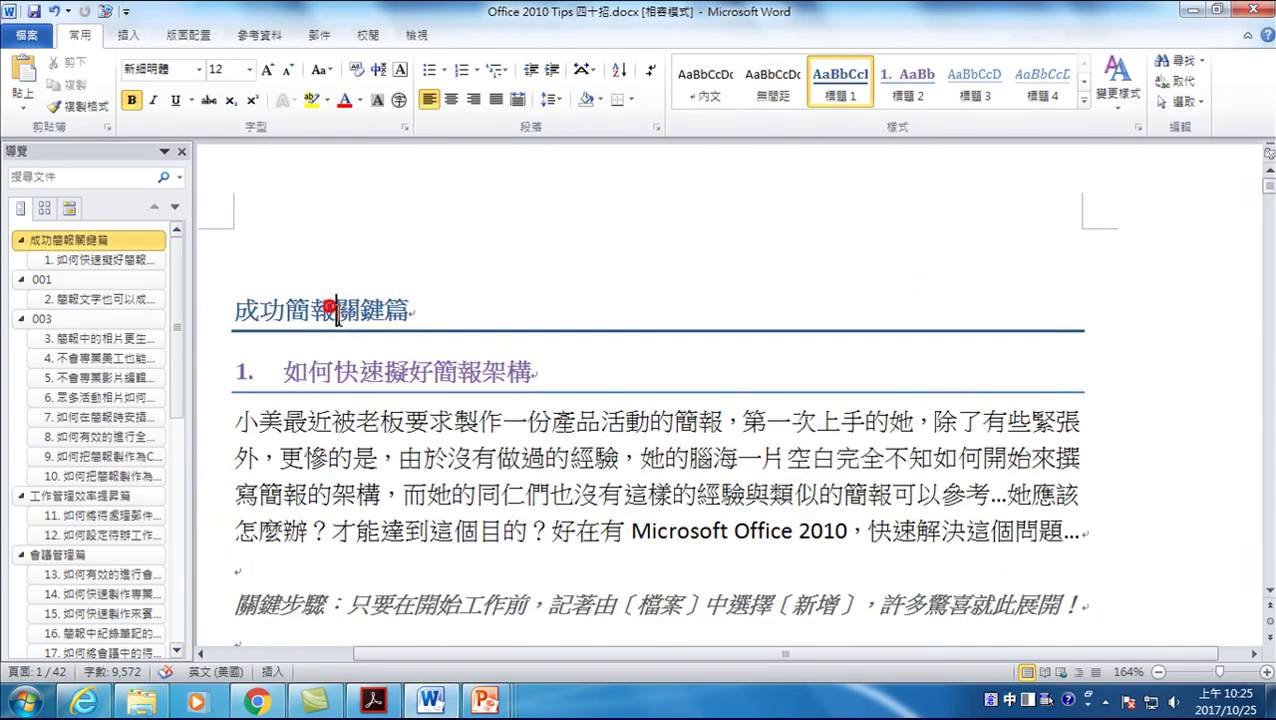
Review section 001's template table, clicking into the 收據 row, then scroll back up.
scroll(418, 440, down, 5)
scroll(418, 445, down, 5)
scroll(422, 431, down, 2)
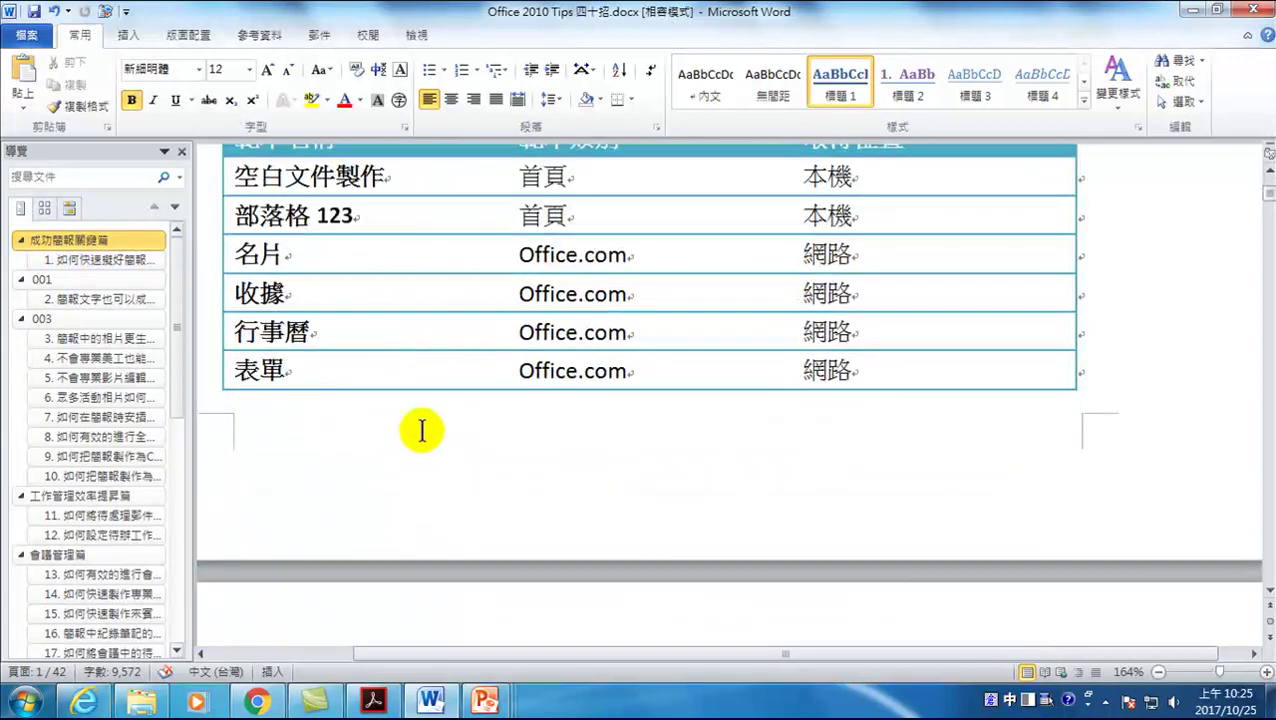
click(612, 292)
scroll(601, 295, up, 5)
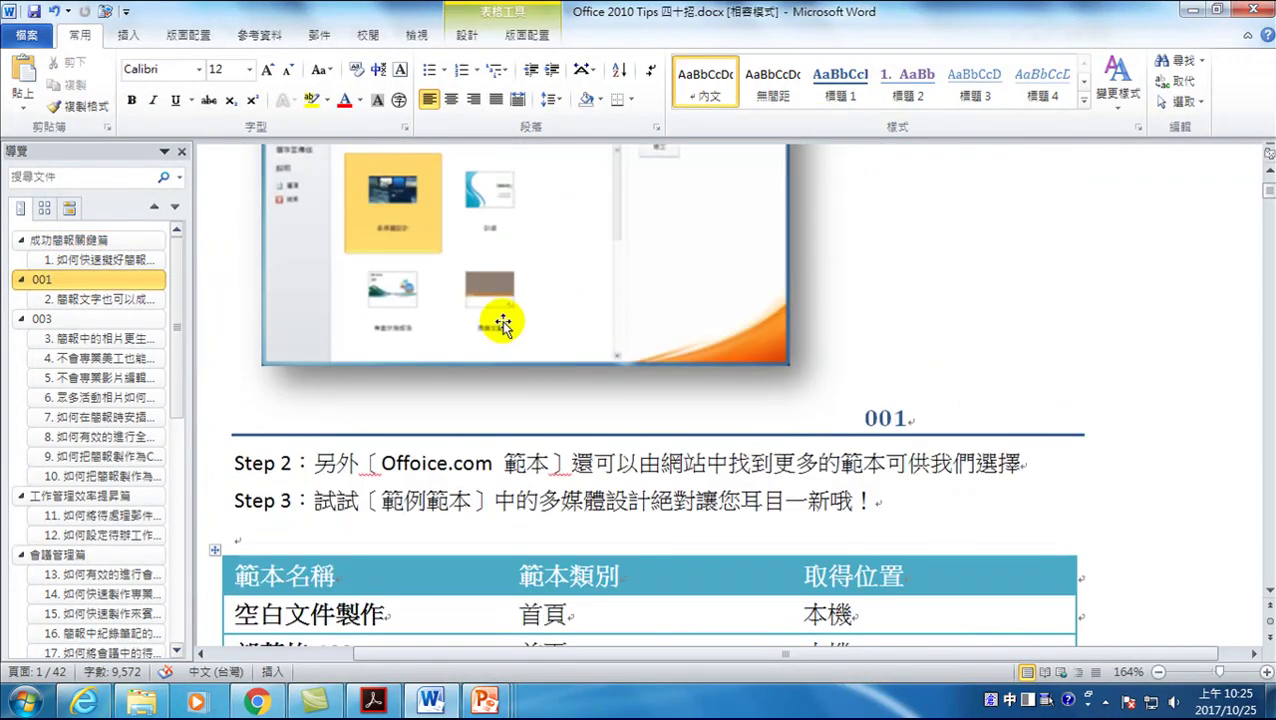
scroll(502, 323, up, 5)
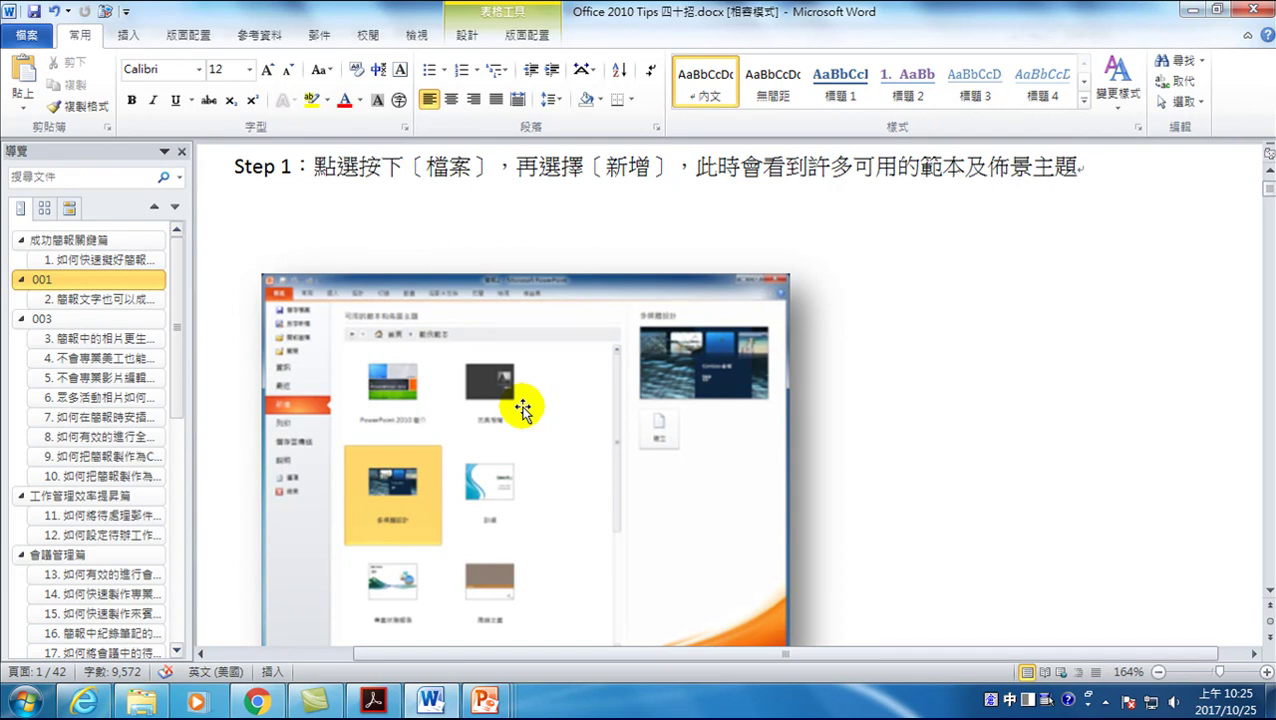
Back in PowerPoint, build photo album 簡報4 from the Koala, Lighthouse, Penguins and Tulips pictures.
click(487, 700)
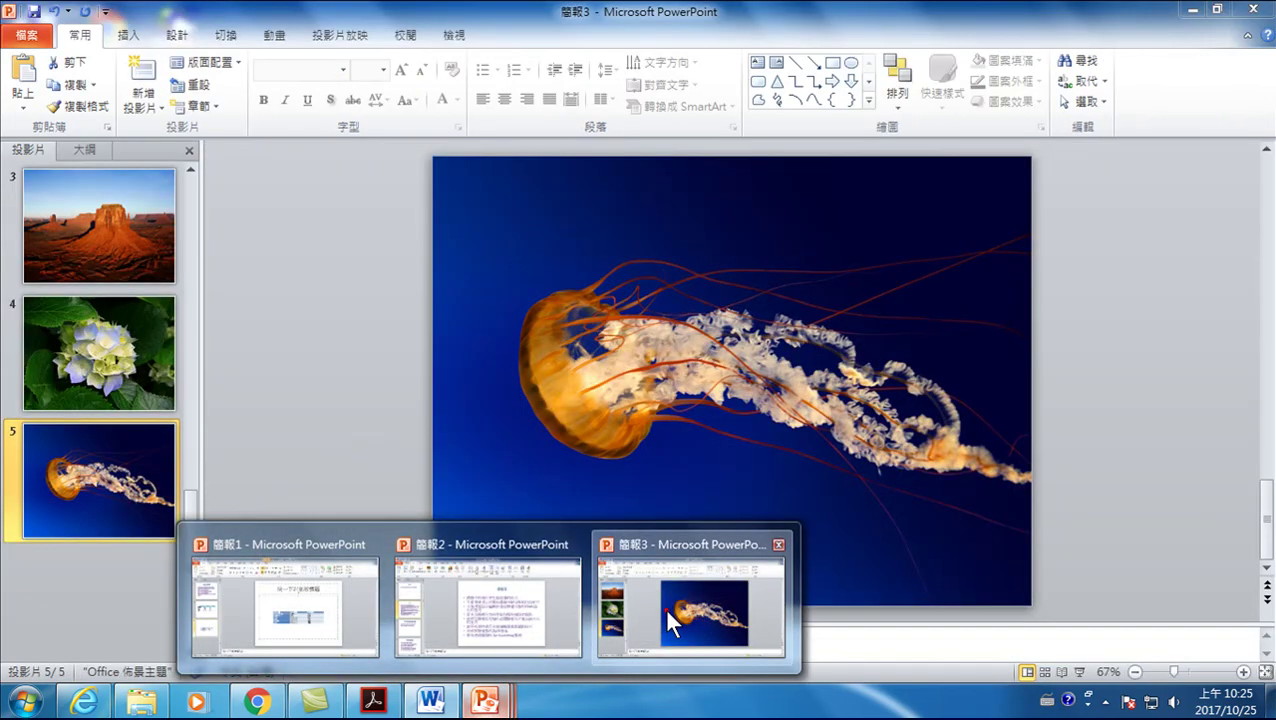
click(664, 606)
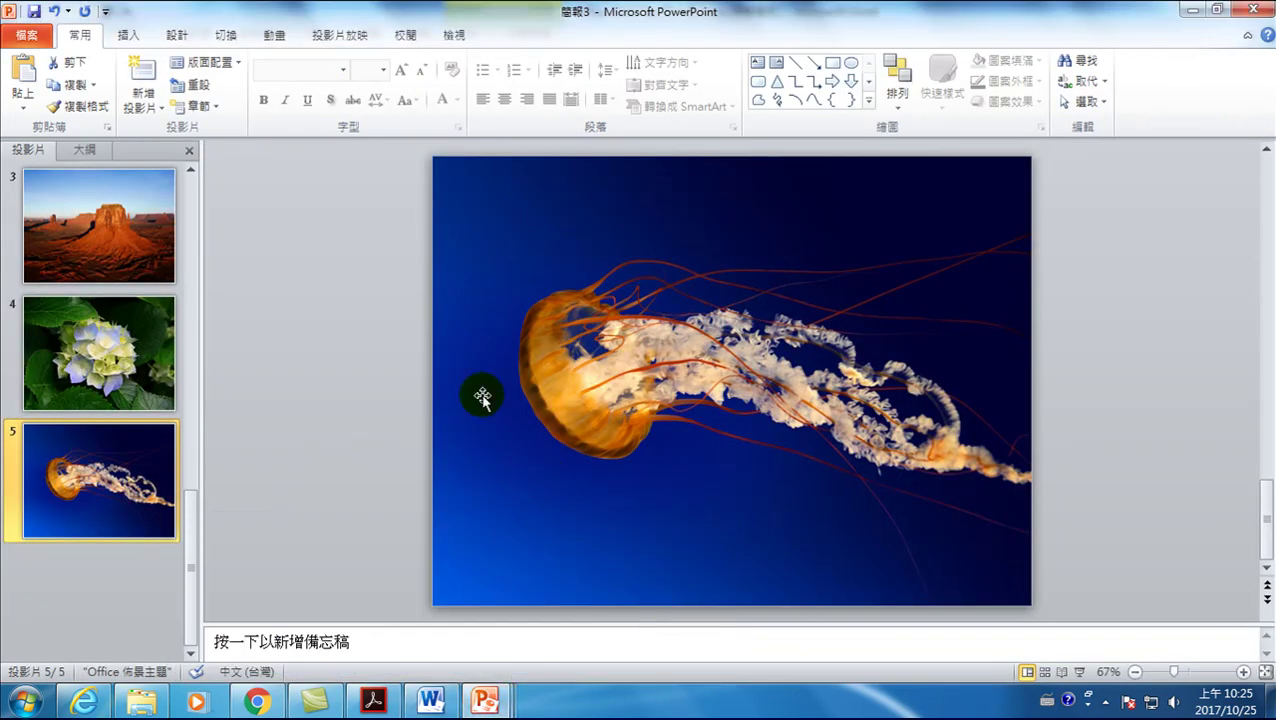
click(130, 35)
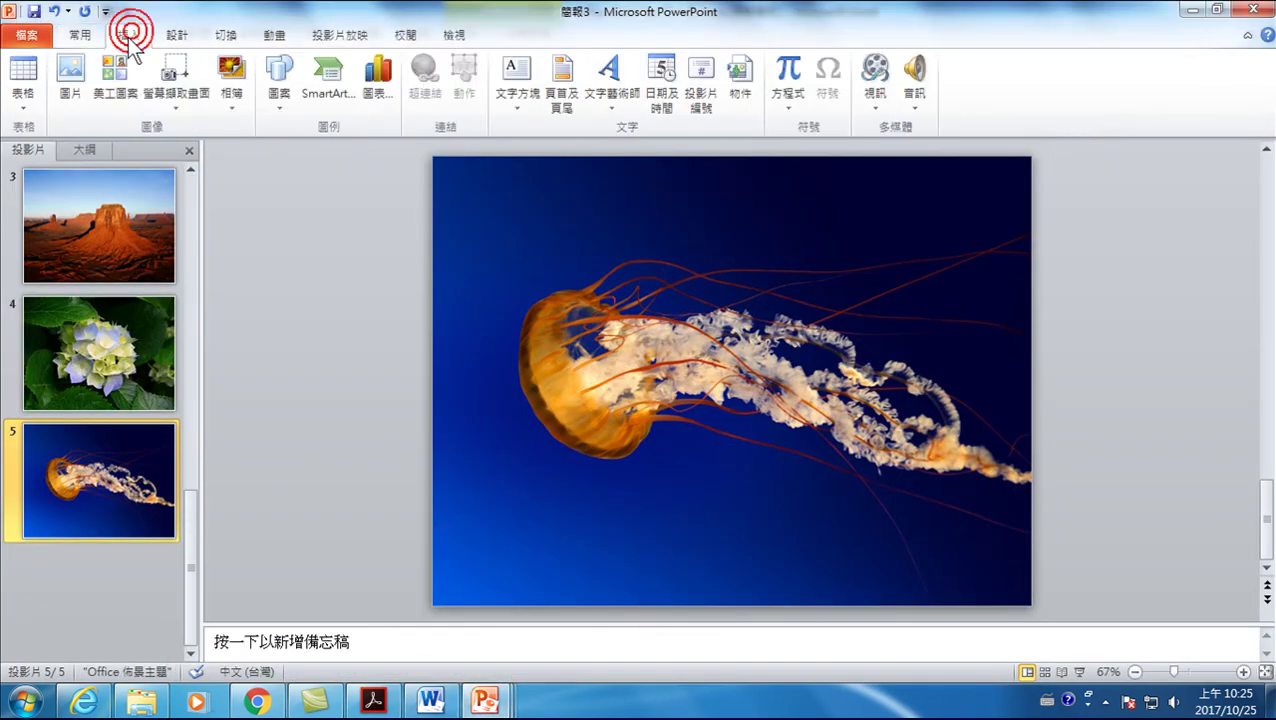
click(233, 70)
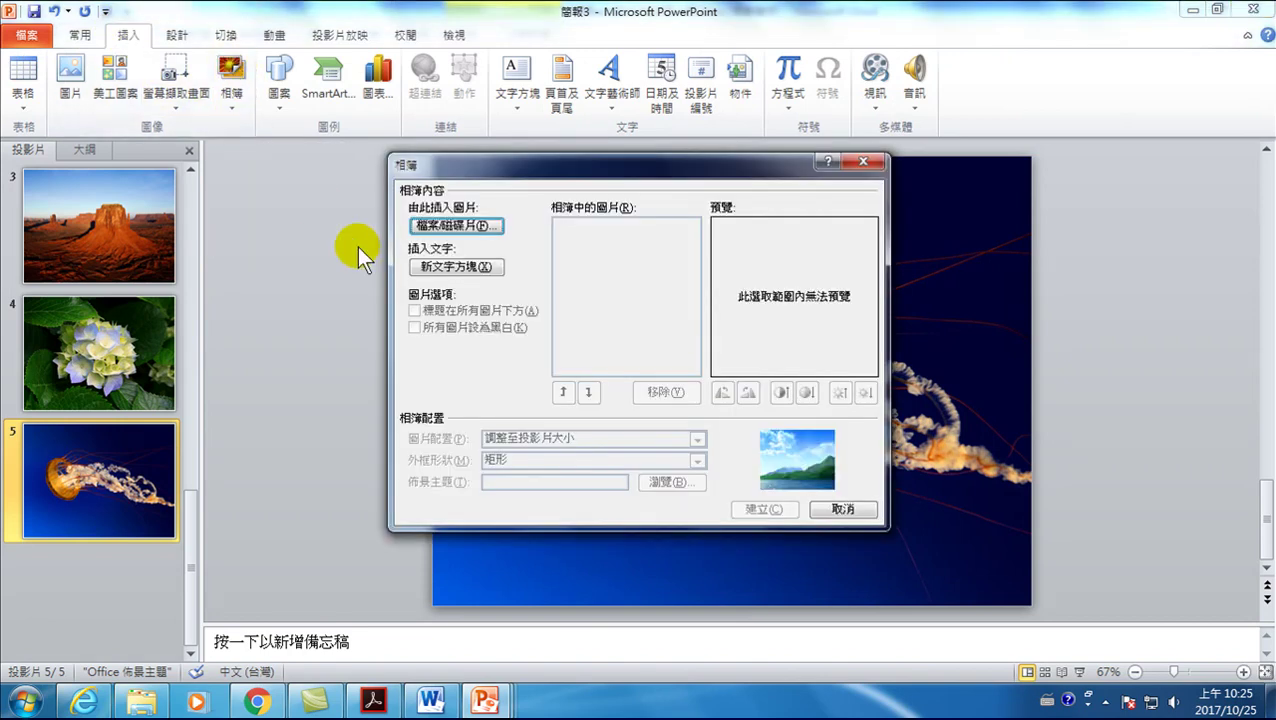
click(456, 228)
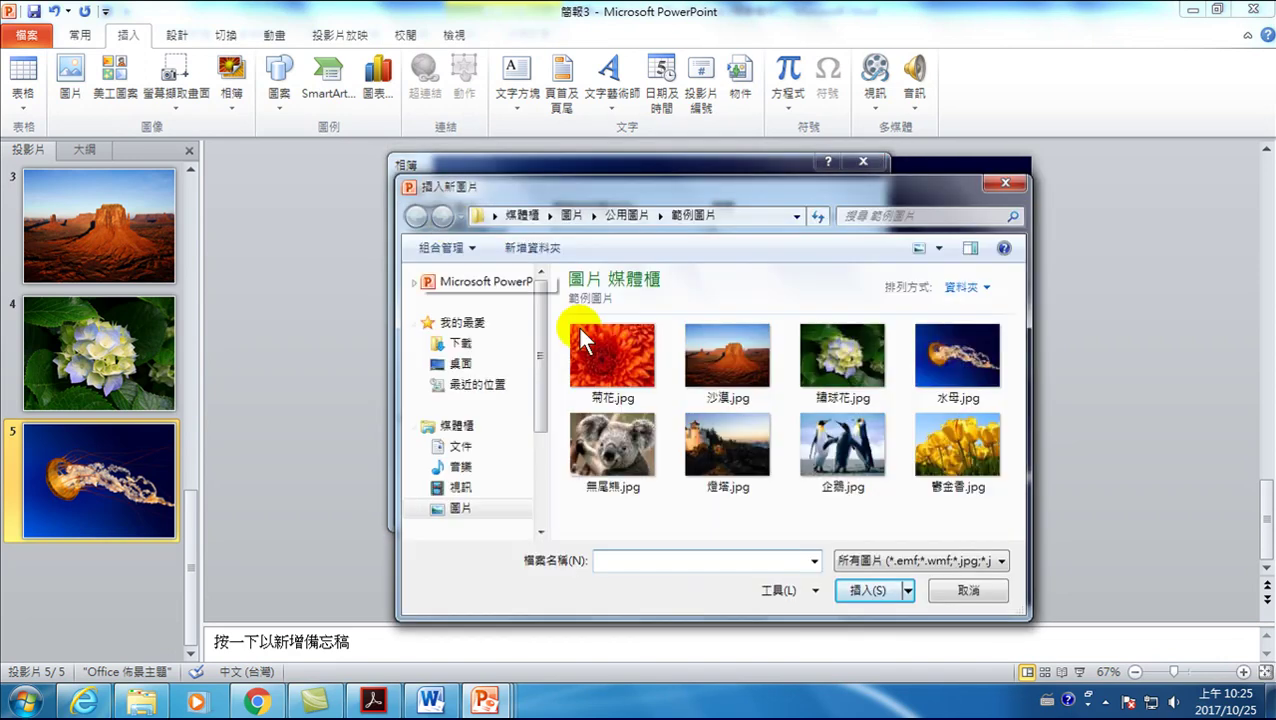
click(633, 440)
shift+click(962, 436)
click(866, 591)
click(768, 510)
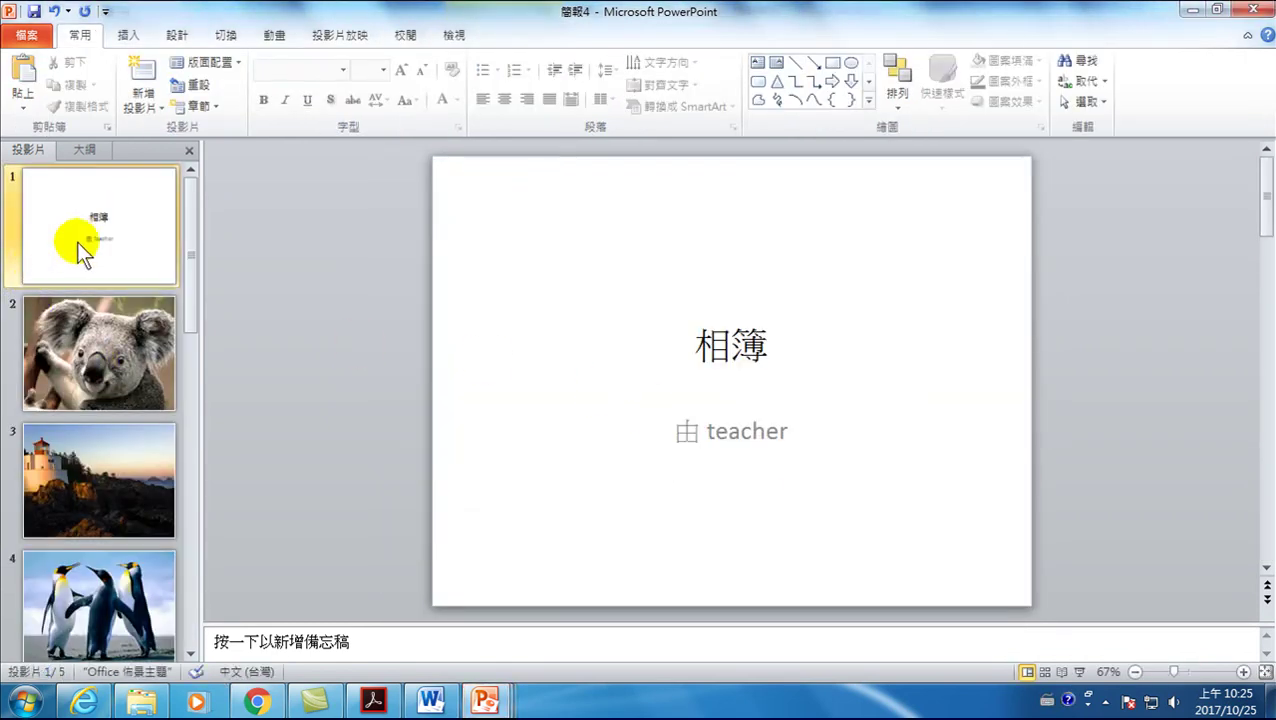